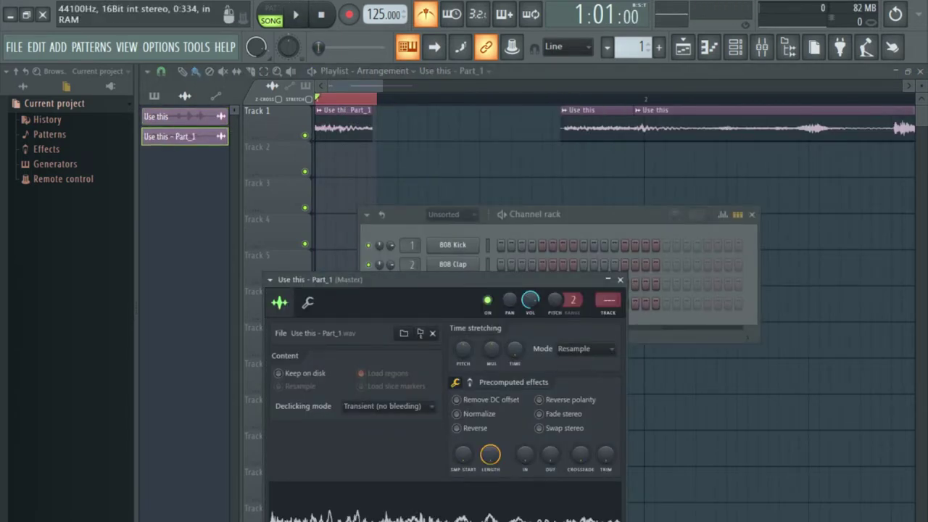
- Load the Use this - Part_1 sample into the 808 Kick channel and clone the resulting channel
drag(413, 503, 461, 246)
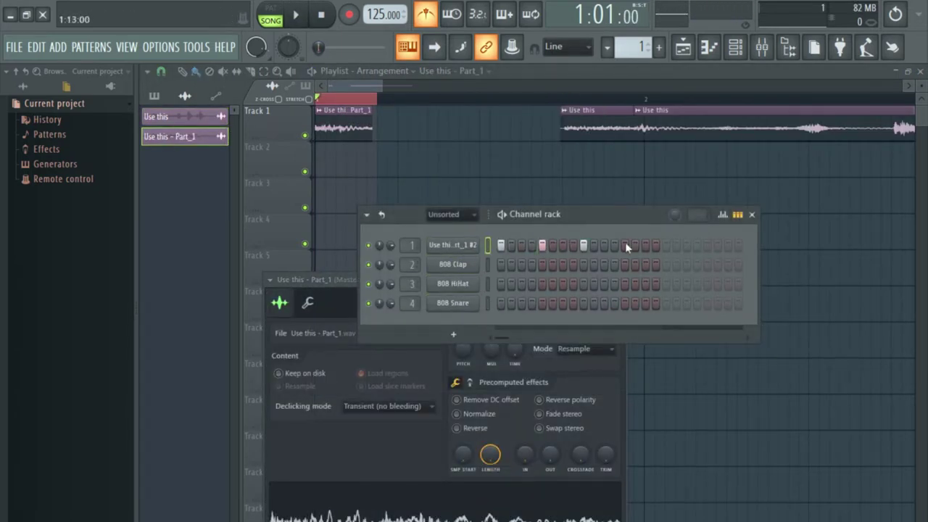
drag(560, 221, 591, 186)
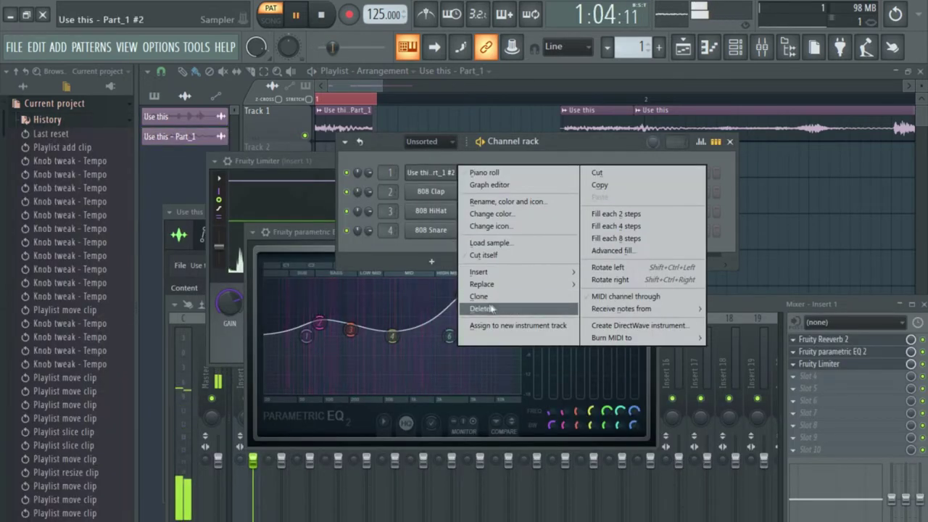
click(472, 302)
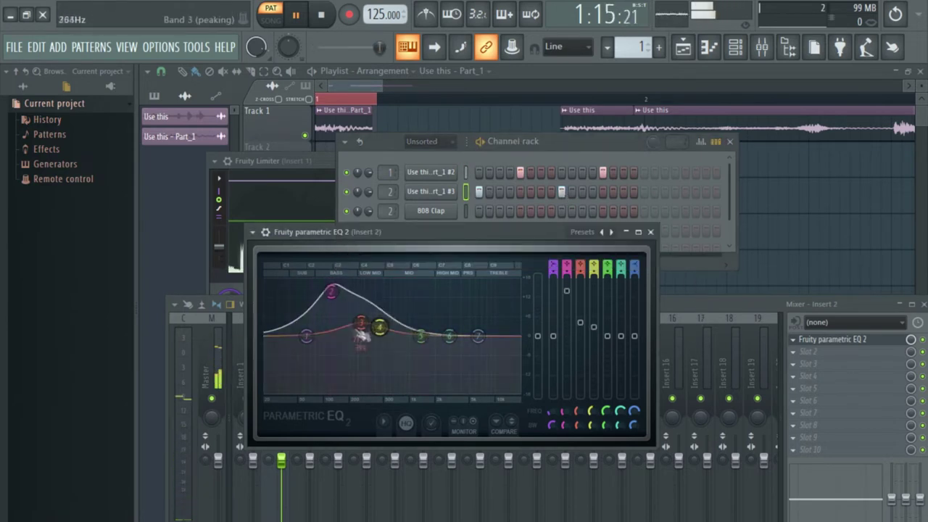
- Shape the Parametric EQ 2 curves on Inserts 2 and 1, and switch the Insert 2 Soundgoodizer to mode B
drag(322, 319, 331, 324)
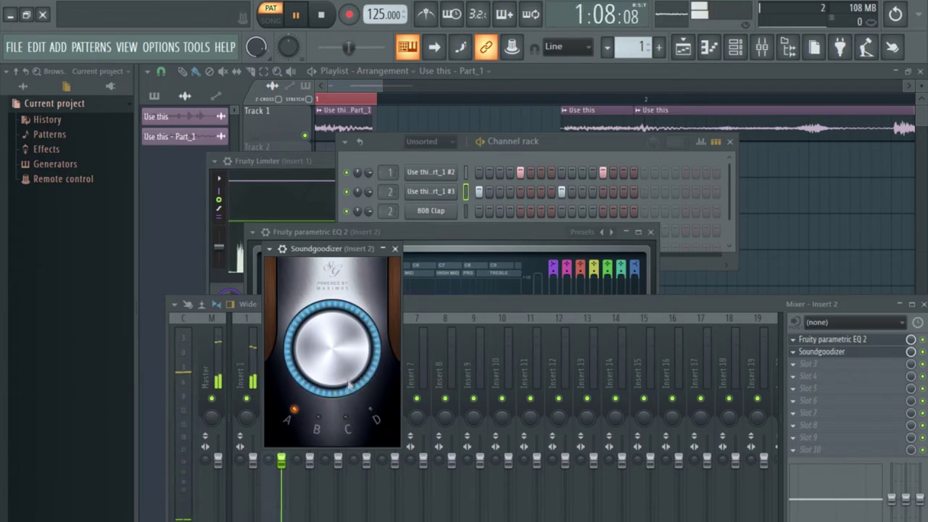
click(323, 423)
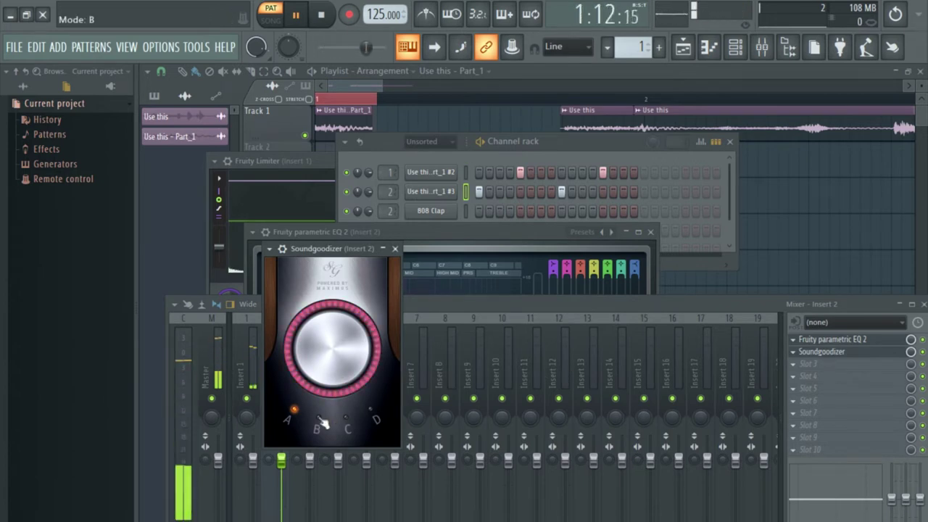
click(487, 256)
drag(453, 380, 425, 362)
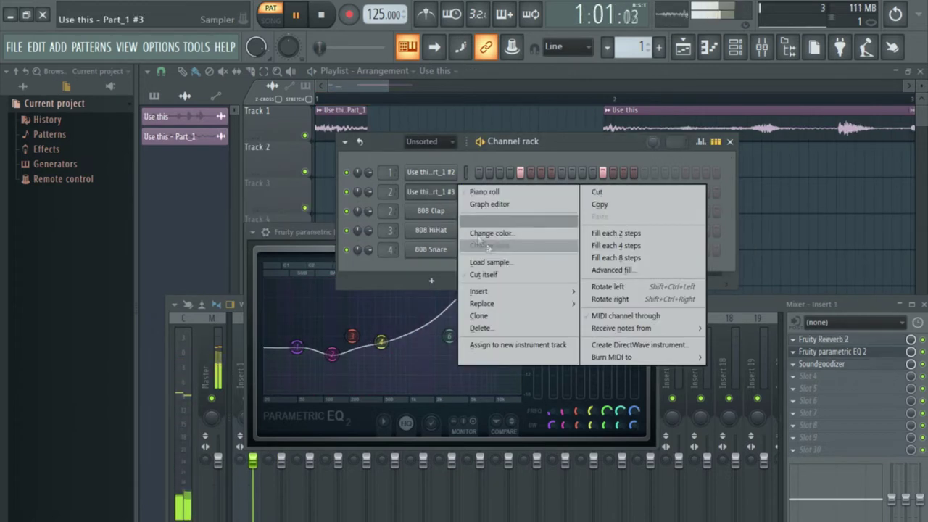
- Clone the Use this - Part_1 #3 channel and fill every 2 steps of the copy
click(482, 315)
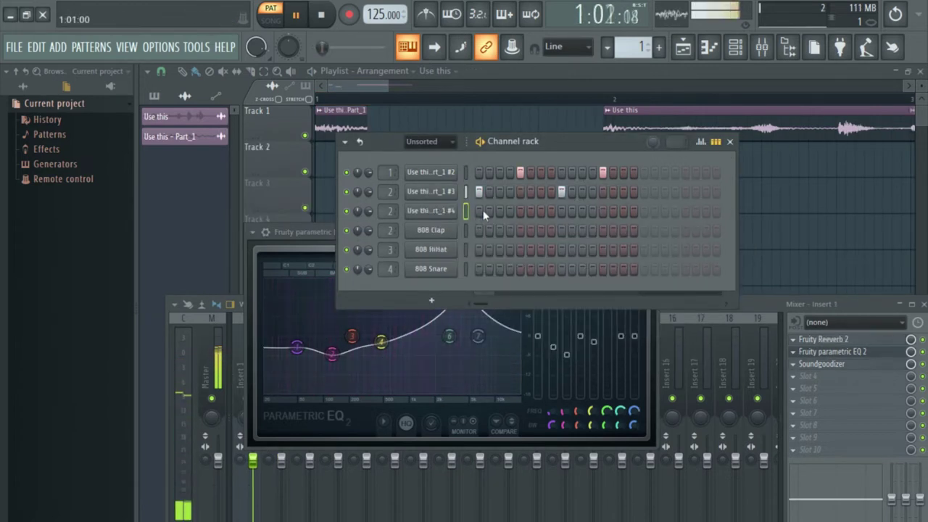
right_click(449, 210)
click(625, 250)
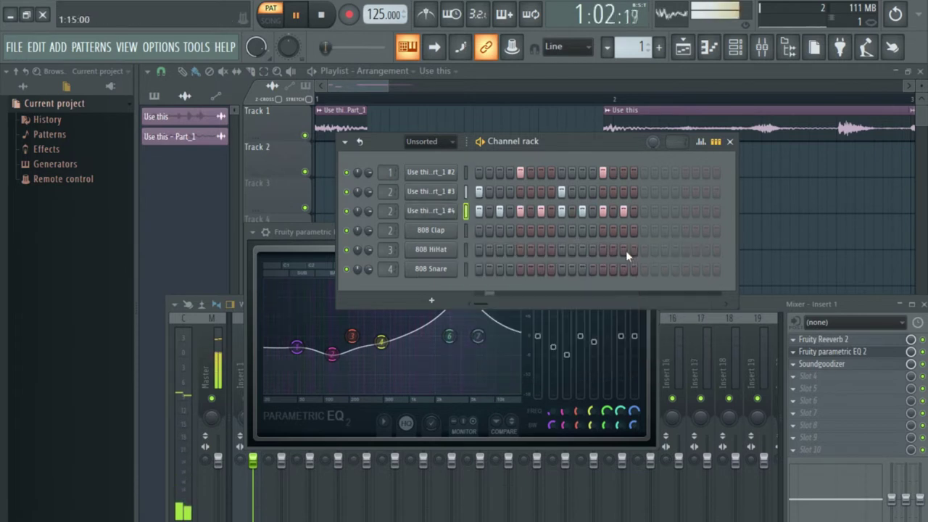
scroll(392, 211, up, 1)
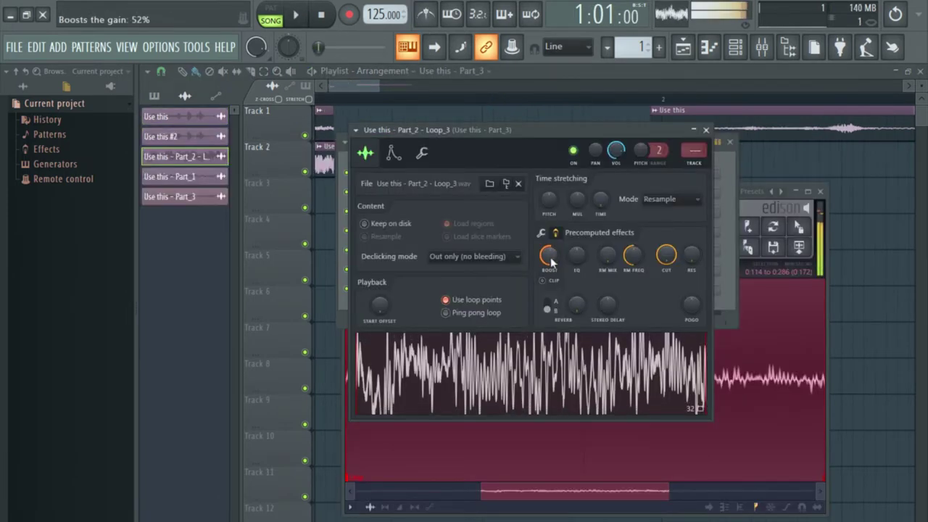
- Add a Toxic Biohazard channel and show its miscellaneous settings above the channel rack
click(671, 199)
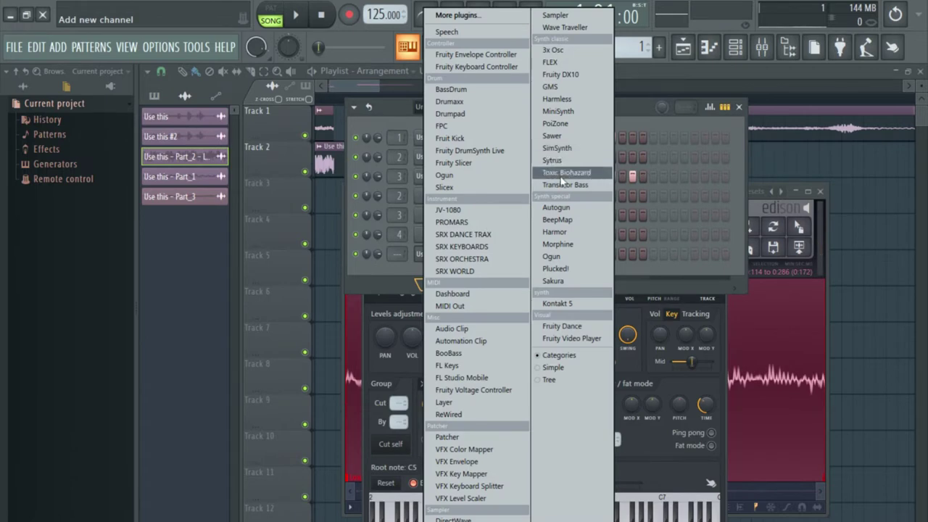
click(562, 180)
click(526, 264)
click(442, 324)
click(616, 329)
scroll(619, 339, down, 1)
scroll(617, 342, down, 4)
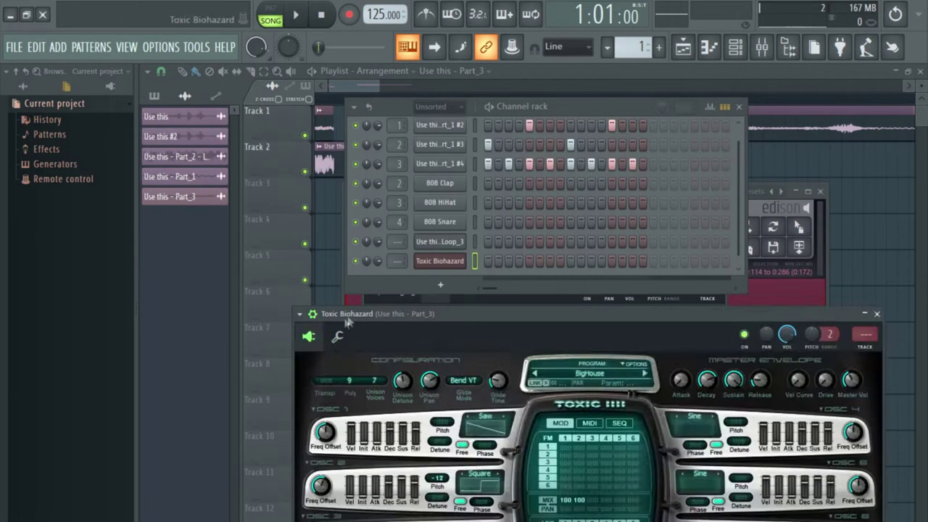
click(332, 319)
drag(420, 319, 411, 217)
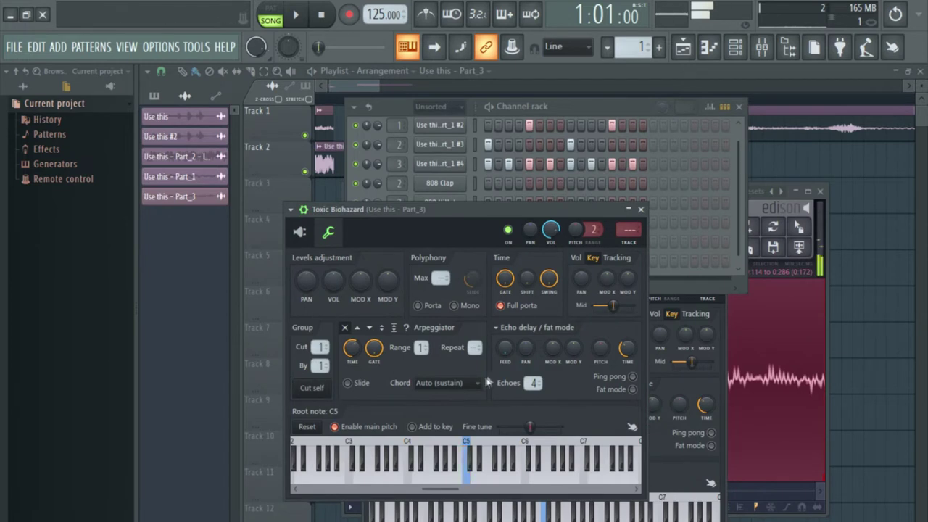
- Tune the Use this - Part_2 - Loop_3 sampler by ear to root note F4 with about +67 cents fine tuning
click(724, 381)
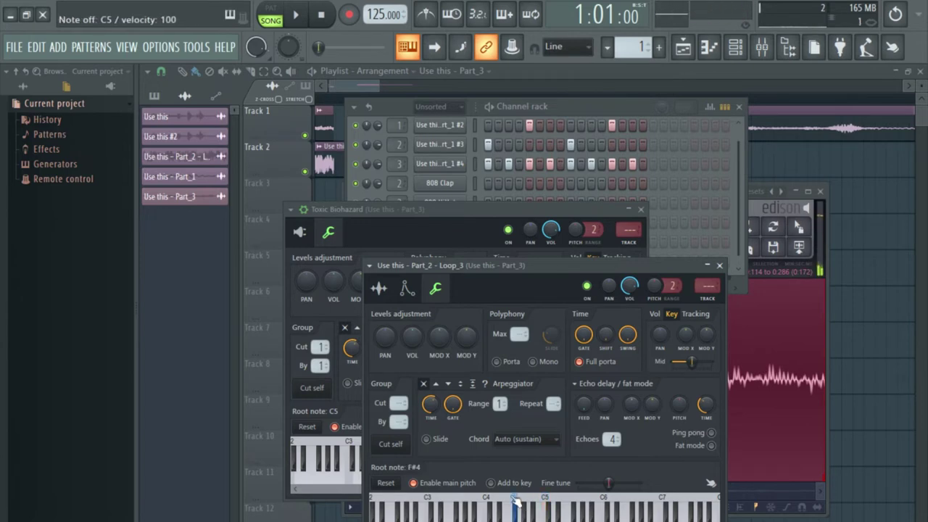
click(431, 251)
key(q)
click(655, 267)
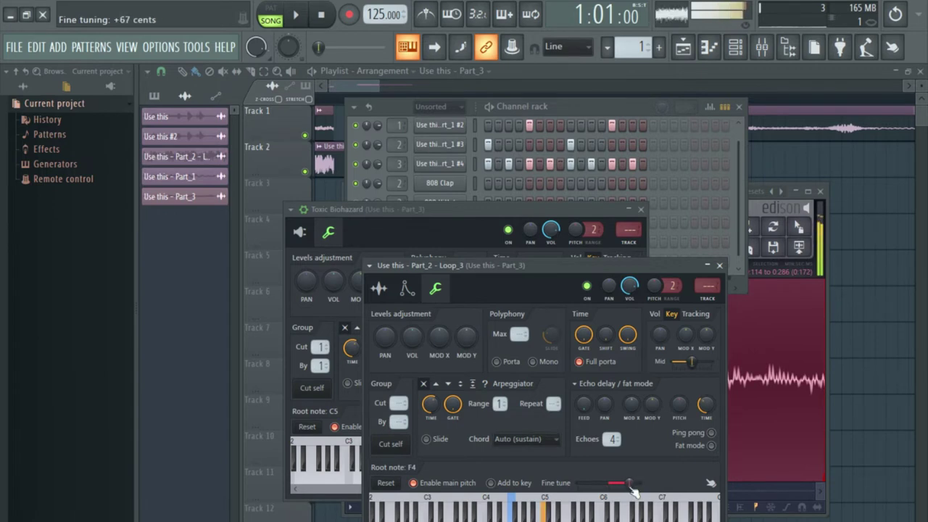
click(466, 226)
click(668, 270)
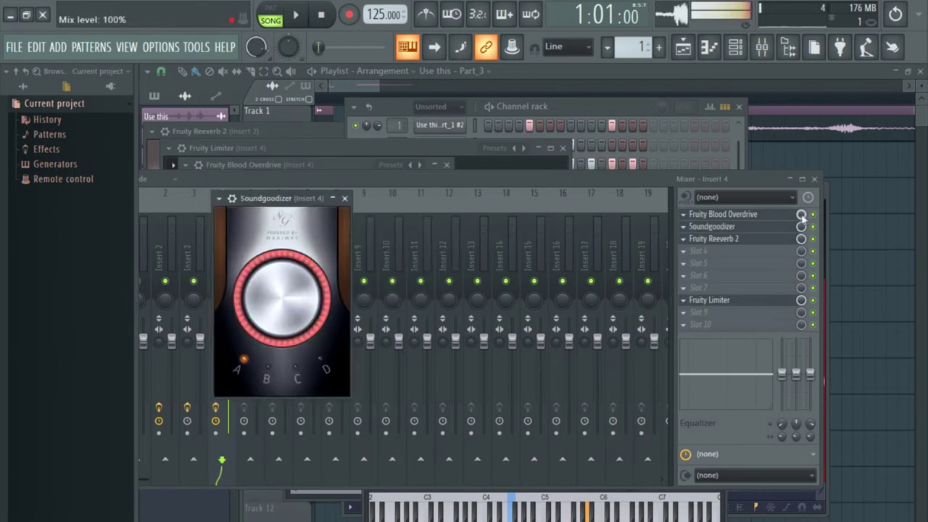
- Adjust Fruity Blood Overdrive's mix level on Insert 4 and raise band 5 of Insert 1's Parametric EQ 2
drag(801, 216, 801, 233)
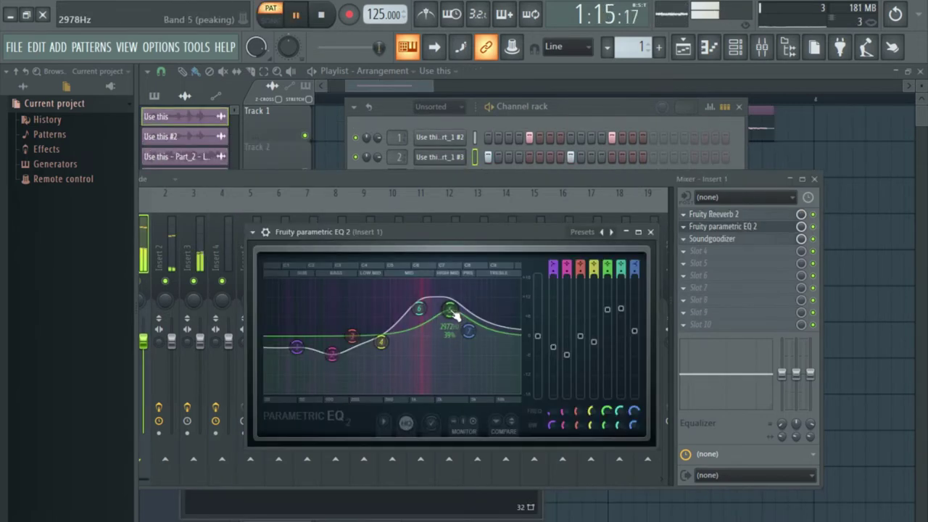
drag(453, 302, 470, 294)
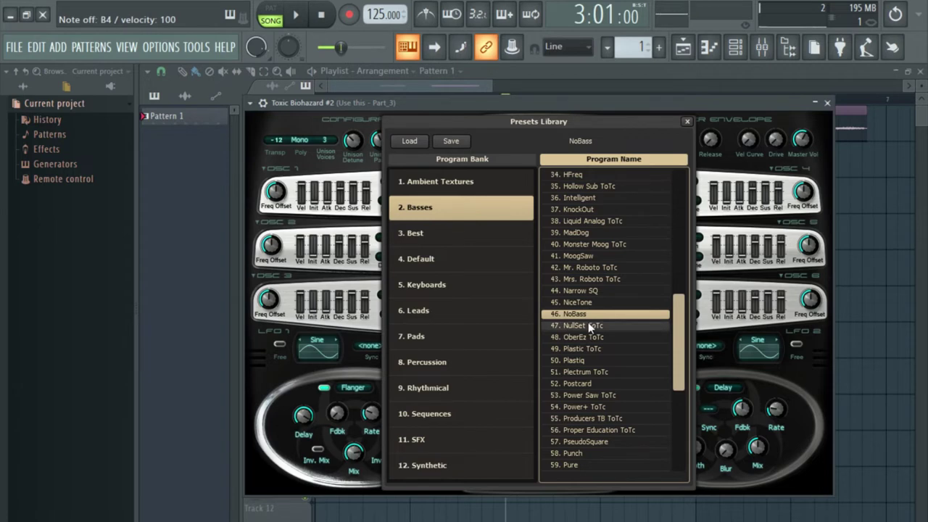
- Keep the NoBass preset from the Basses bank in Toxic Biohazard #2 and stop playback
click(686, 122)
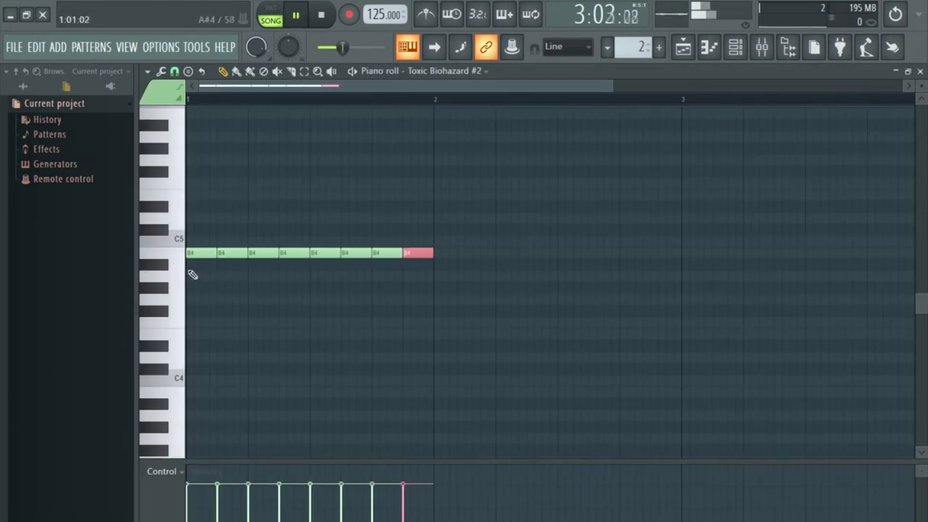
key(space)
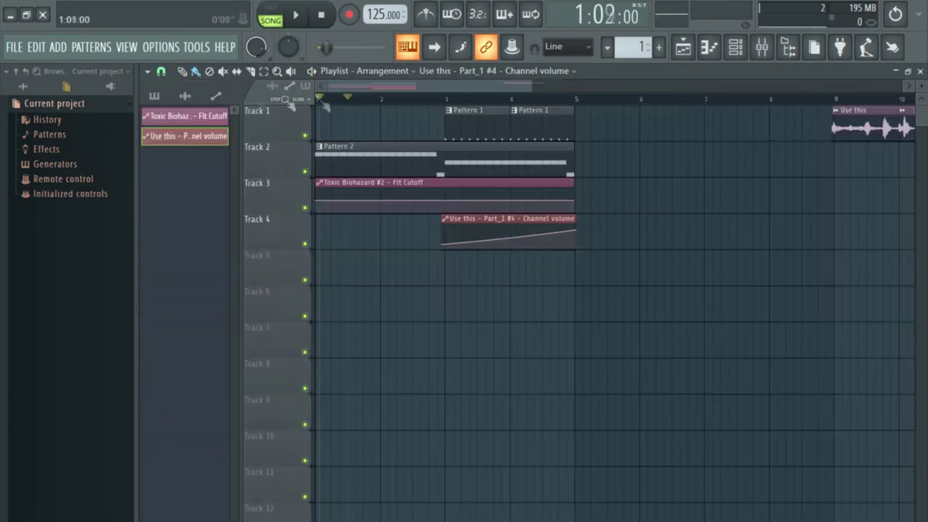
- Raise the end of the Toxic Biohazard #2 Flt Cutoff automation clip and open Pattern 2's notes
drag(575, 200, 576, 196)
click(502, 158)
double_click(502, 158)
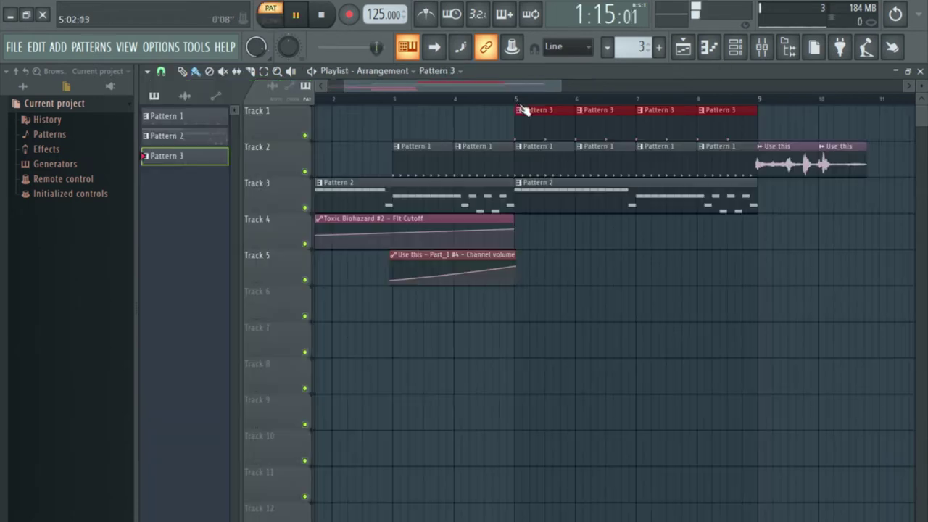
click(513, 100)
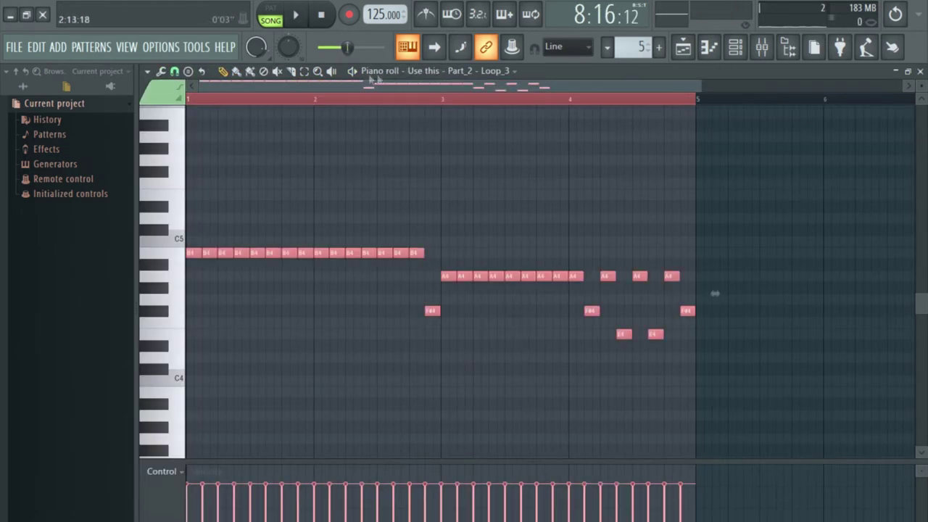
- Shorten all selected notes of the Use this - Part_2 - Loop_3 melody during pattern playback, leaving small gaps between them
click(352, 72)
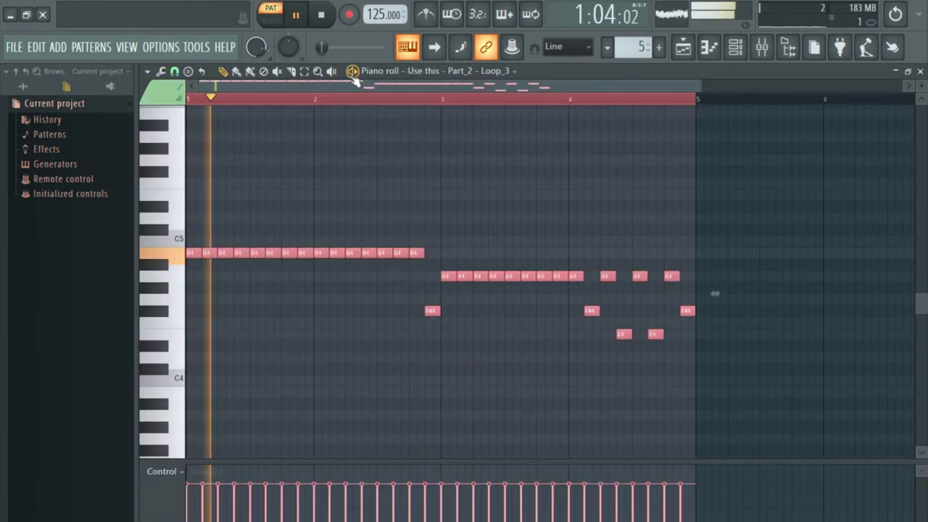
scroll(355, 99, up, 3)
scroll(355, 99, up, 1)
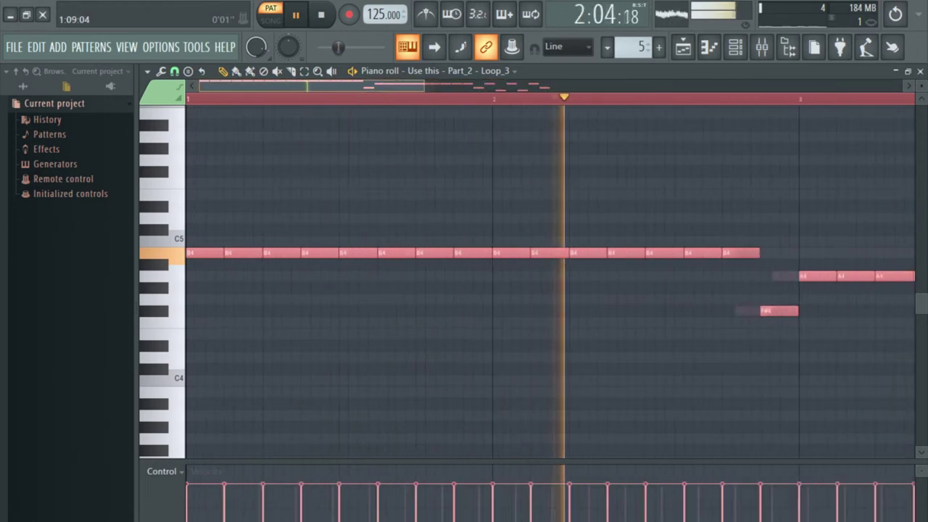
scroll(347, 99, down, 1)
drag(217, 252, 208, 252)
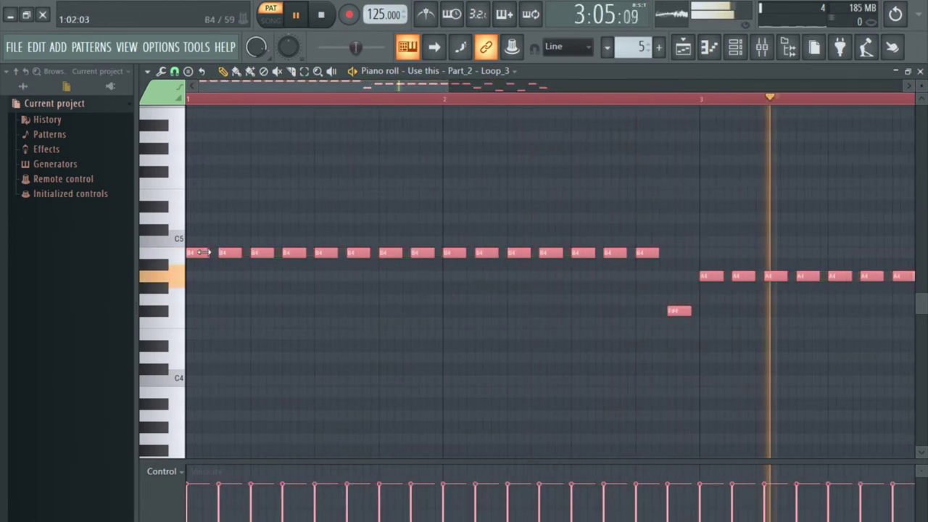
scroll(316, 106, down, 2)
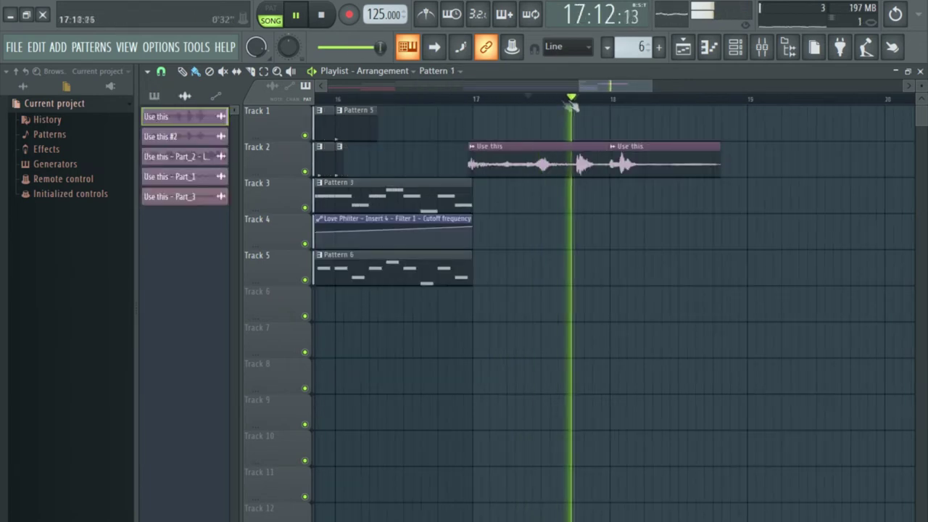
- Move the song position to bar 18, play the arrangement and bring up the playlist
click(572, 100)
click(576, 100)
key(space)
drag(579, 100, 585, 98)
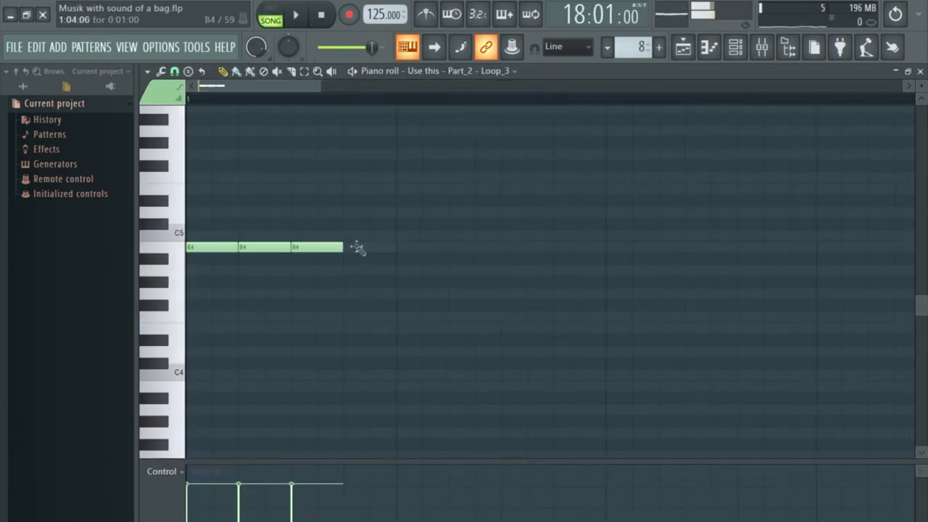
key(space)
click(682, 45)
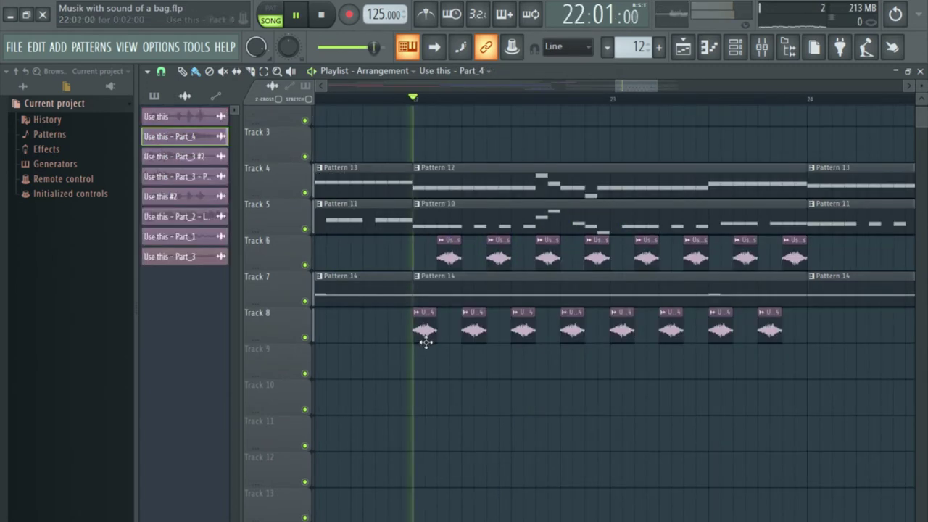
- Lower the Use this - Part_4 clip's time-stretching pitch to -1200 cents during playback
double_click(424, 329)
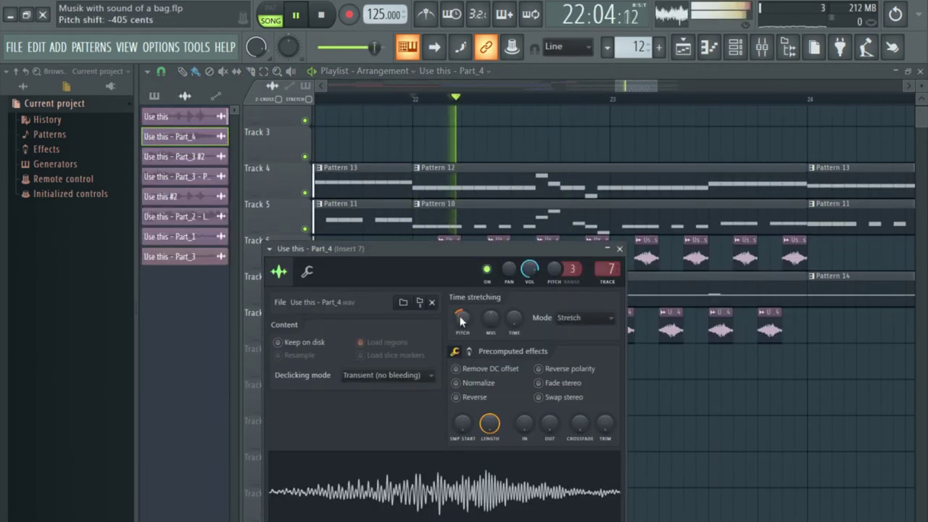
drag(461, 318, 464, 319)
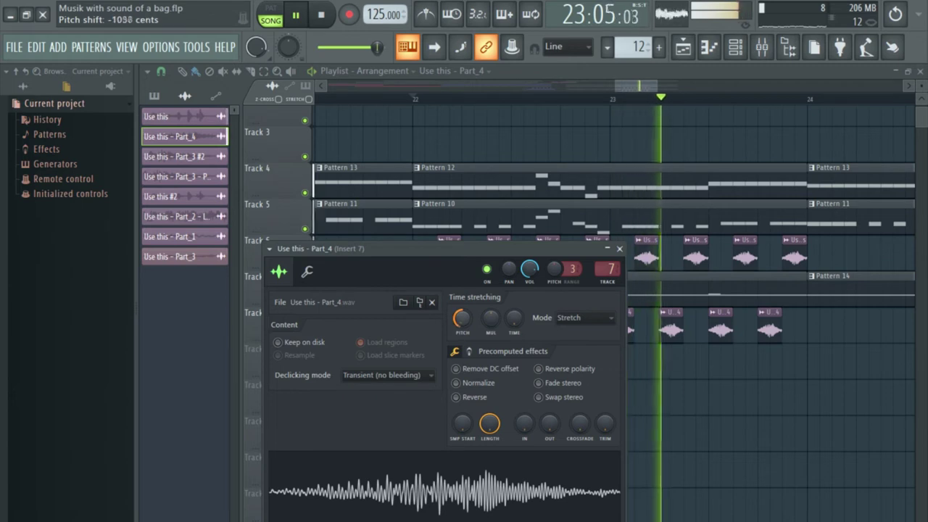
key(space)
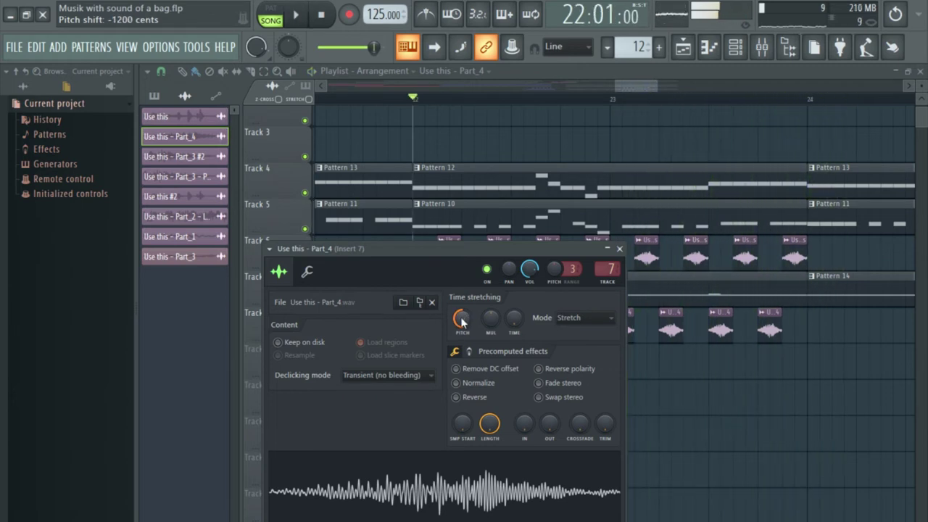
scroll(531, 271, down, 6)
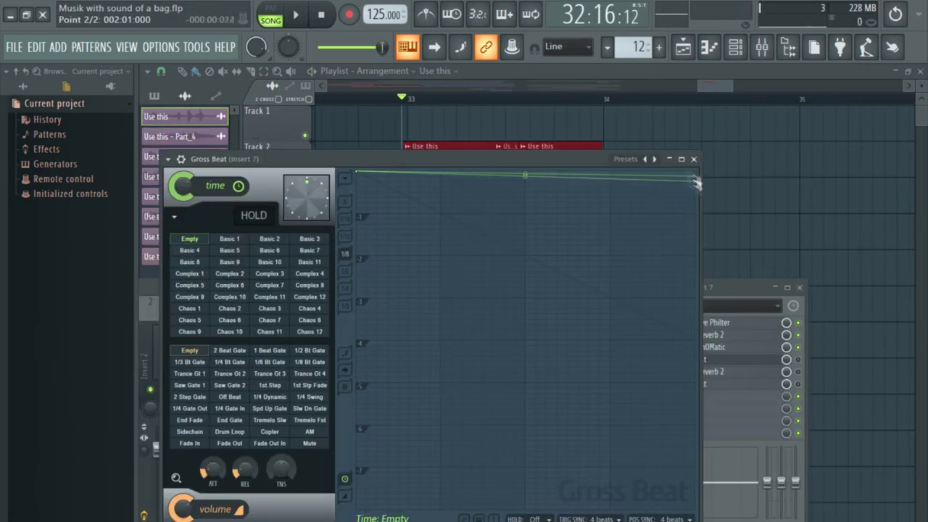
- Pull the end point of Gross Beat's Empty time envelope on Insert 7 down to -002:00:000 and audition the effect
drag(696, 182, 699, 515)
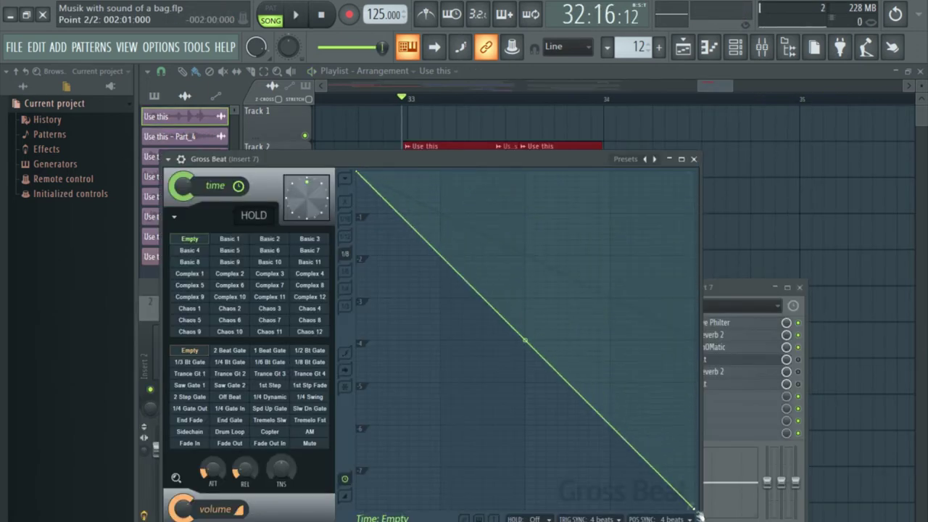
key(space)
drag(545, 155, 537, 132)
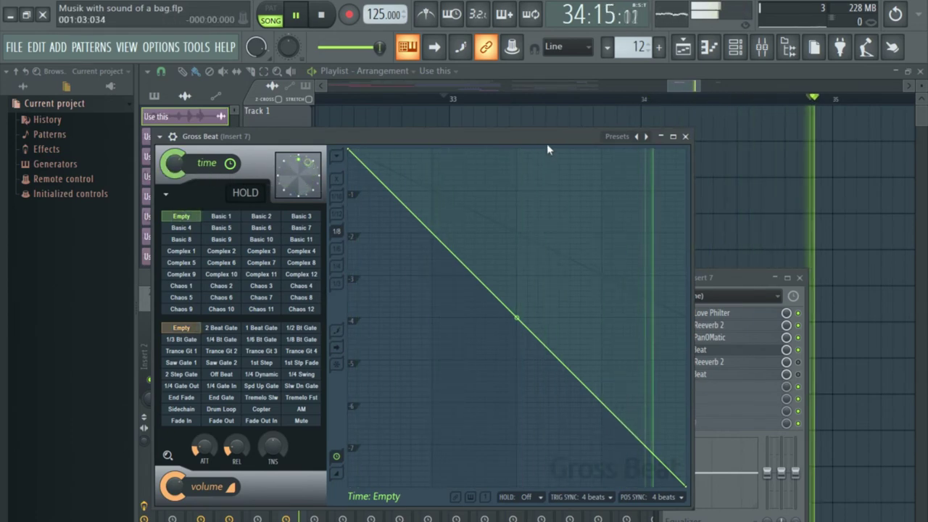
drag(547, 144, 550, 203)
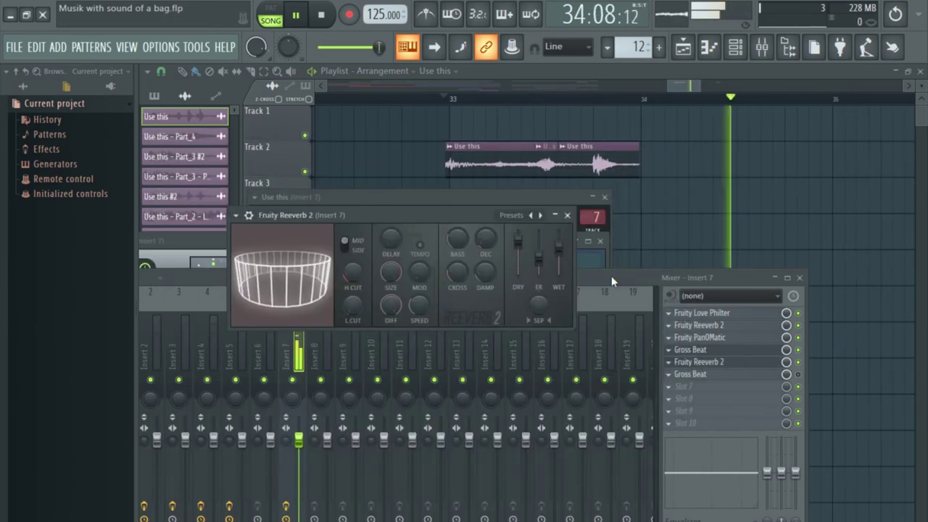
- Enable the second Gross Beat on Insert 7 and open it along with the second Fruity Reeverb 2
click(798, 377)
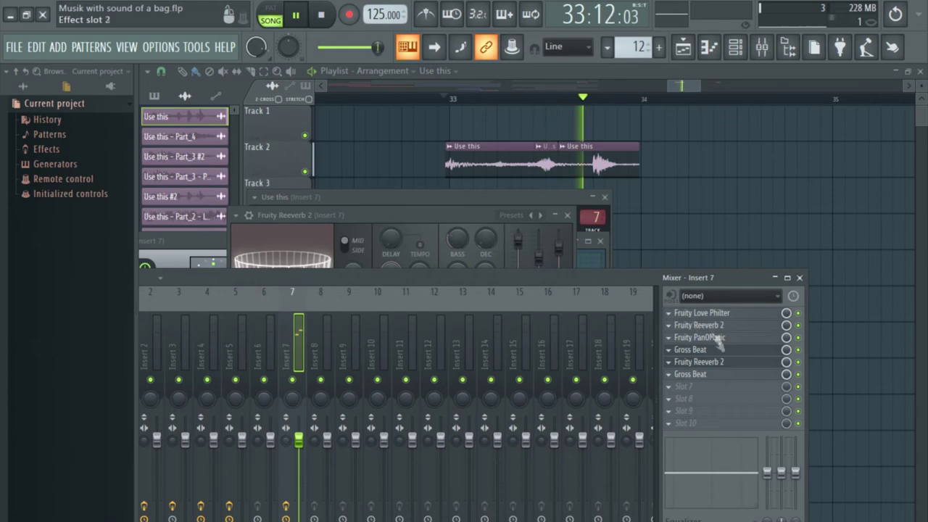
click(713, 361)
click(701, 374)
drag(444, 137, 423, 283)
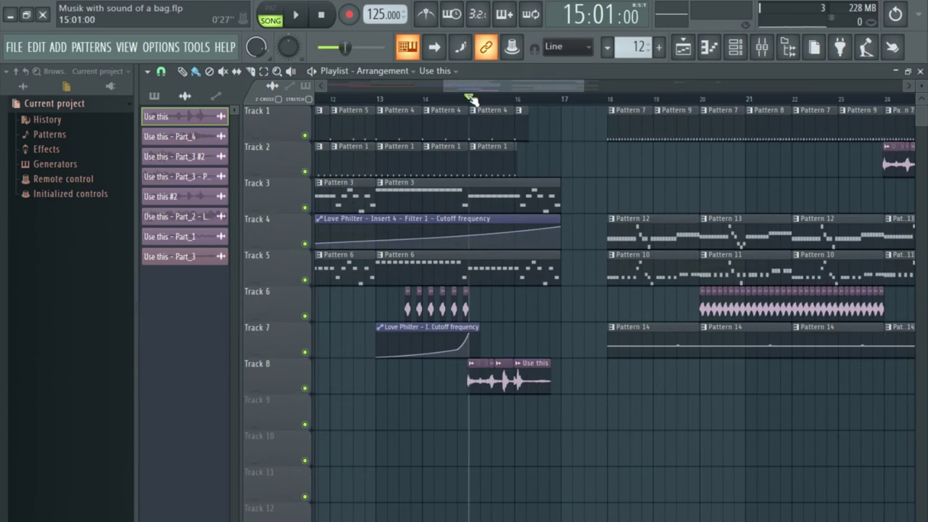
- Listen to the arrangement from bar 15 and again from the beginning with the whole song in view
key(space)
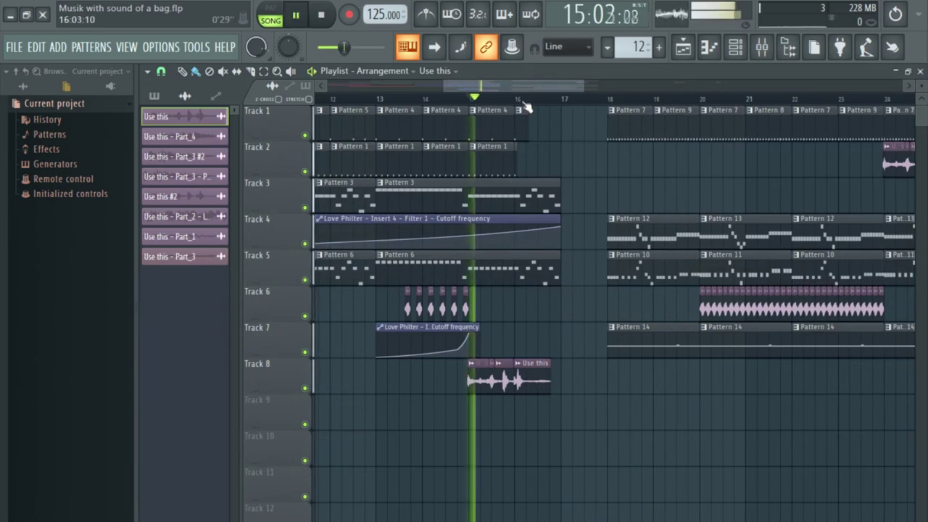
scroll(528, 101, up, 2)
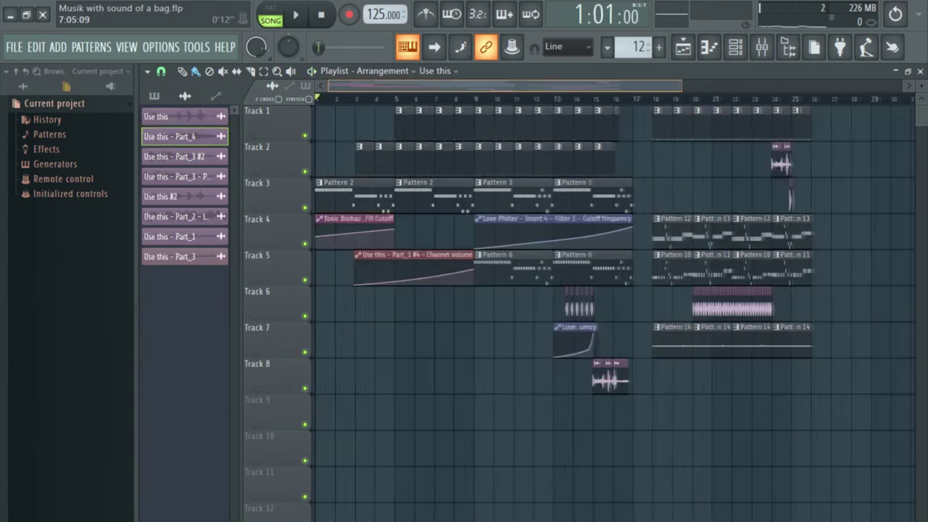
scroll(444, 99, up, 2)
key(space)
scroll(444, 100, down, 2)
scroll(444, 99, up, 1)
scroll(428, 97, up, 1)
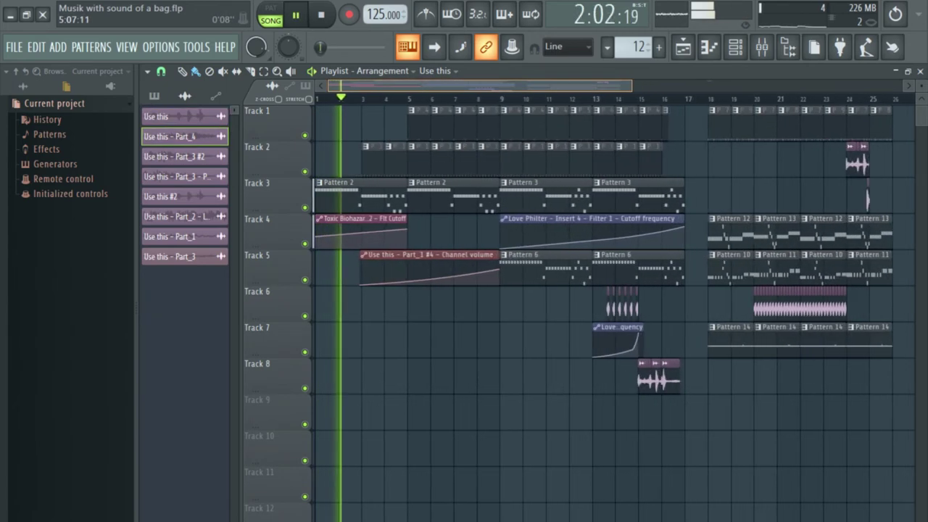